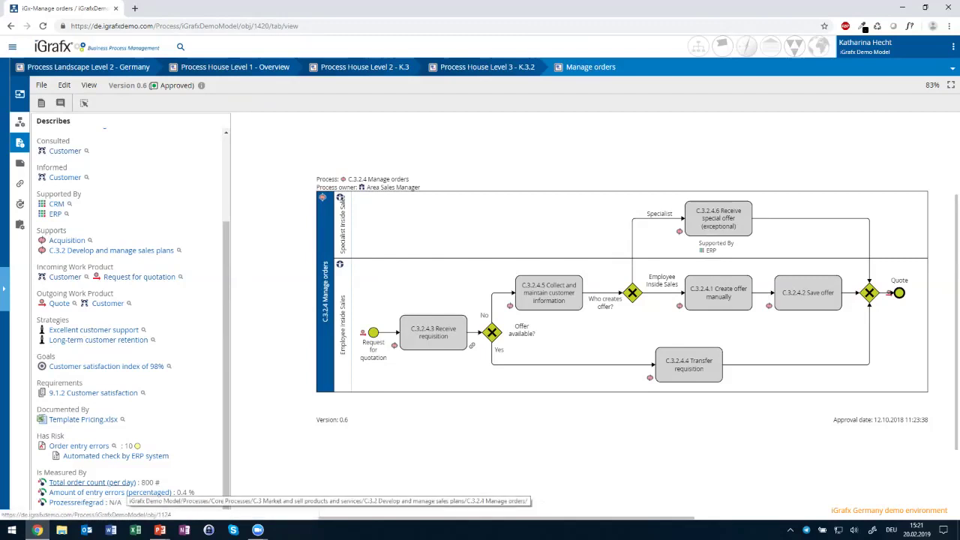
Open the Total order count (per day) indicator from the Manage orders process and review its summary fields and performance values.
click(92, 482)
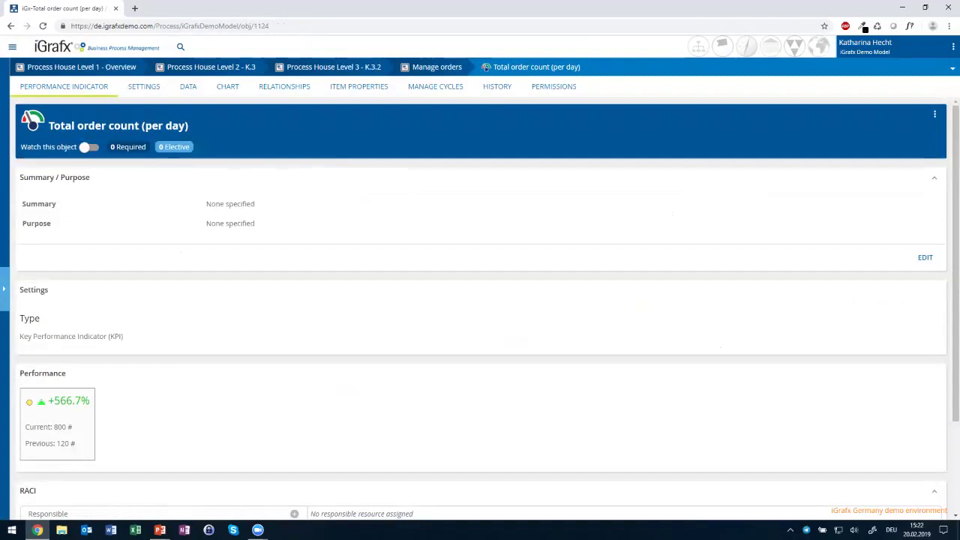
click(925, 257)
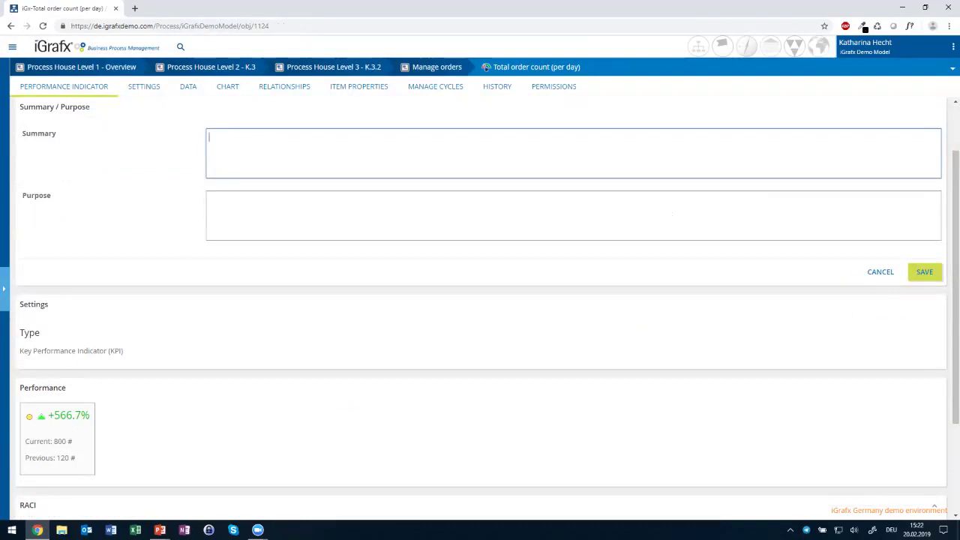
click(880, 271)
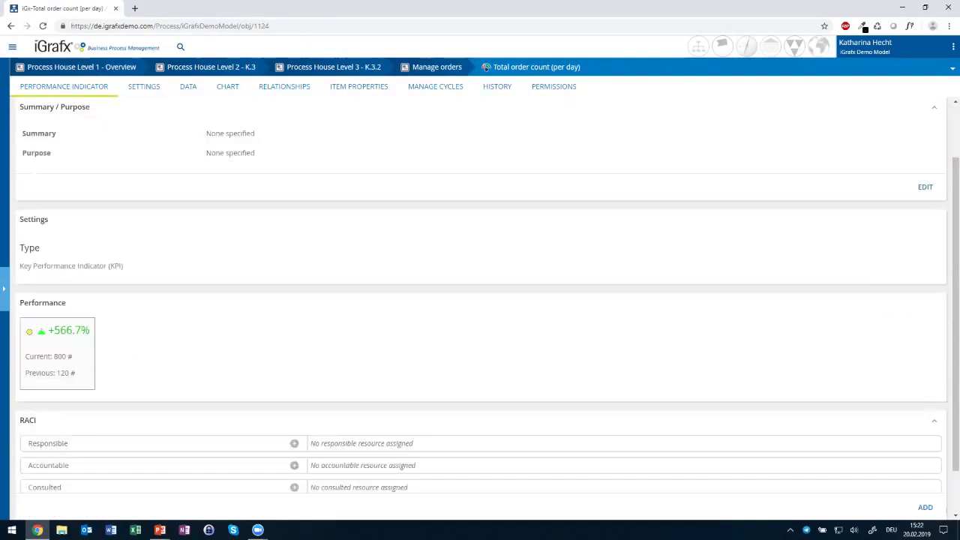
mouse_move(29, 331)
double_click(63, 373)
Open the indicator's settings and review the available options for performance indicator type and type of data.
click(144, 86)
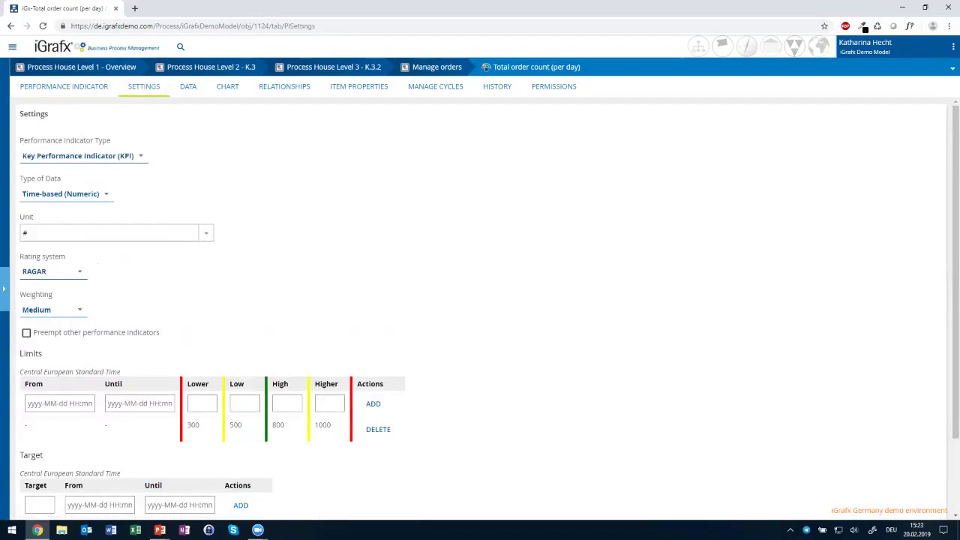
click(78, 156)
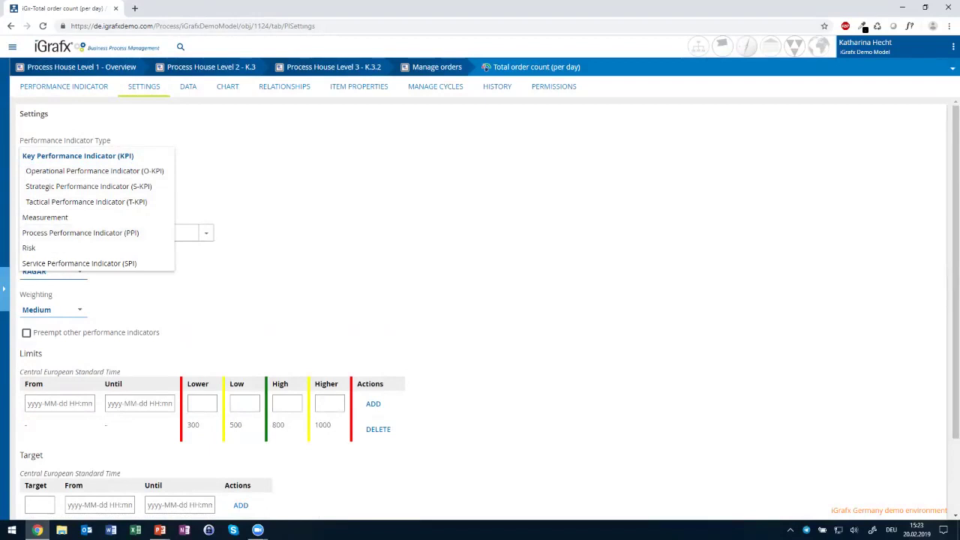
key(Escape)
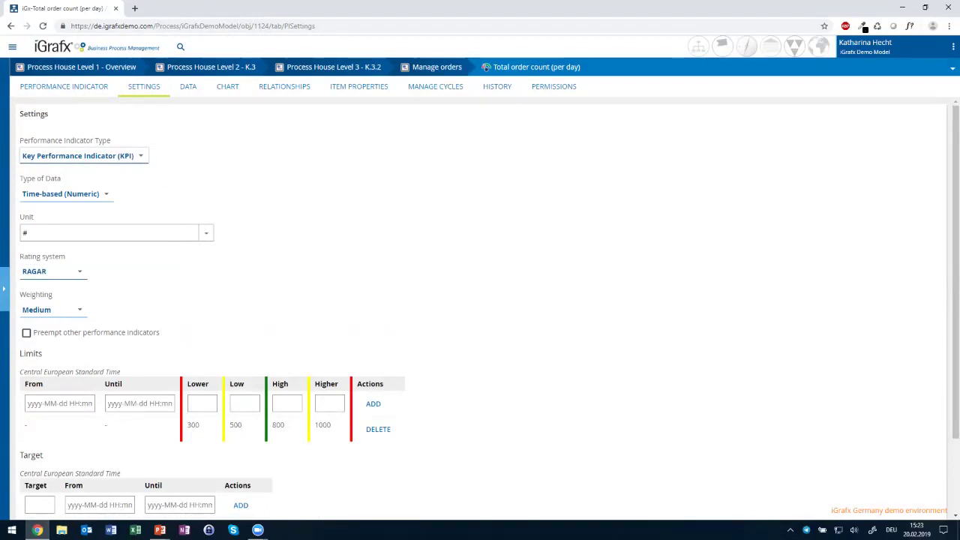
click(64, 194)
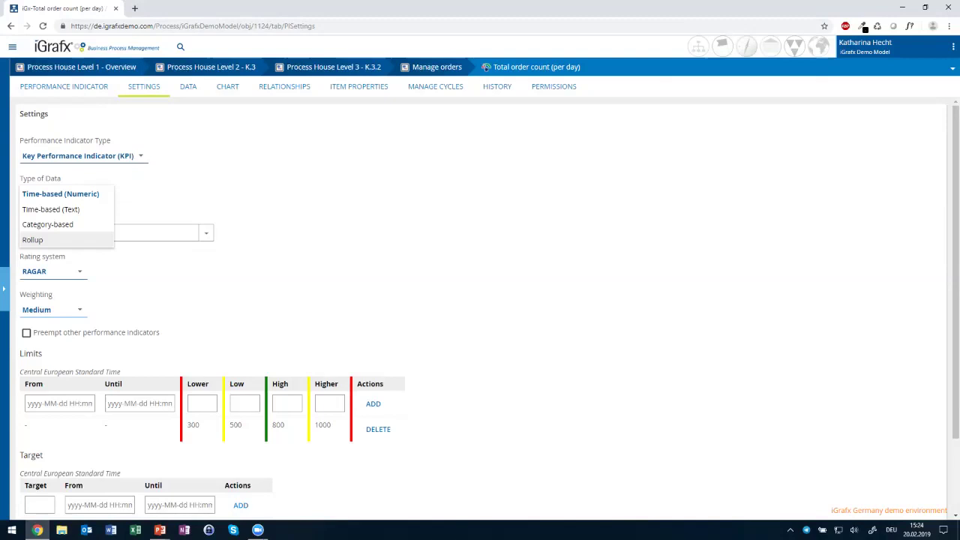
key(Escape)
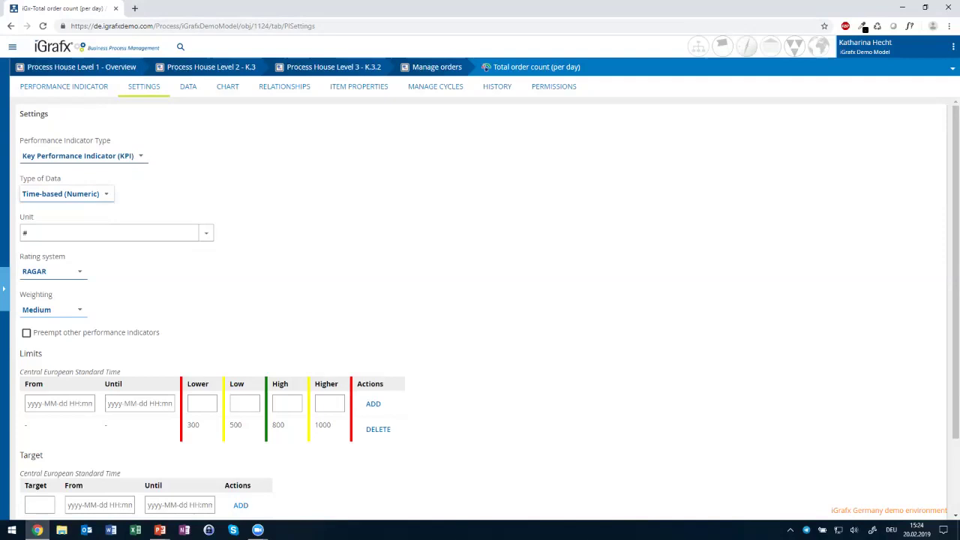
Review the indicator's limits, target value and fact identifier in its settings.
scroll(210, 403, down, 2)
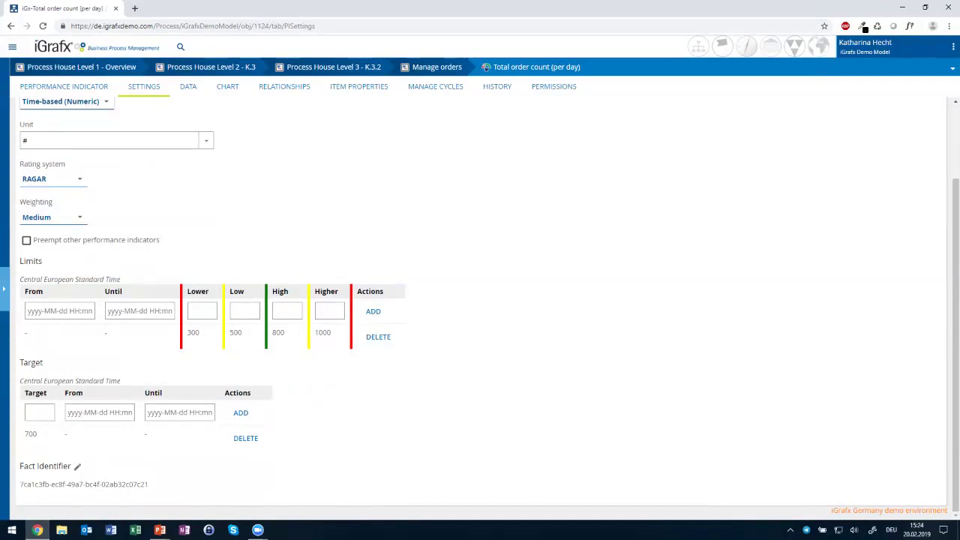
drag(25, 433, 37, 434)
drag(20, 483, 149, 483)
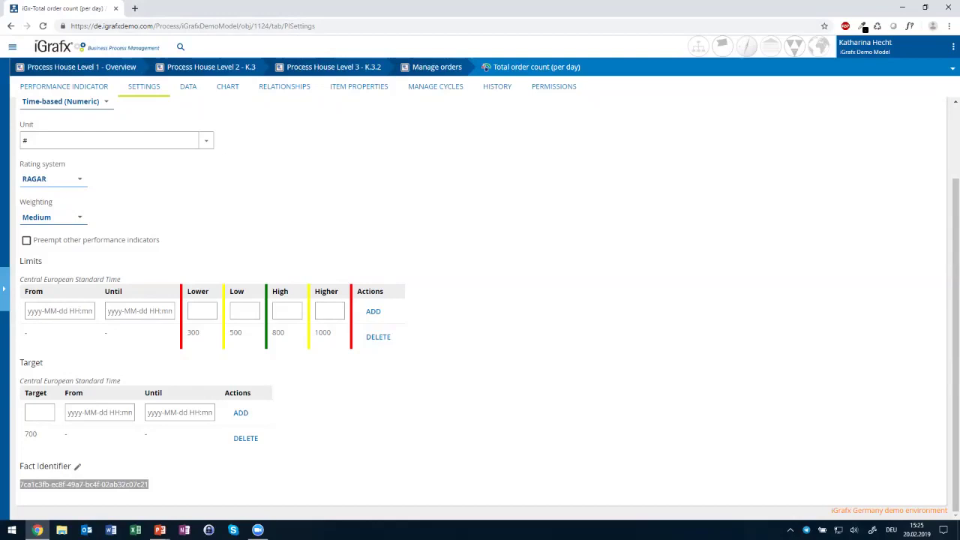
mouse_move(20, 484)
mouse_down()
mouse_move(148, 484)
mouse_move(20, 484)
mouse_up()
click(21, 485)
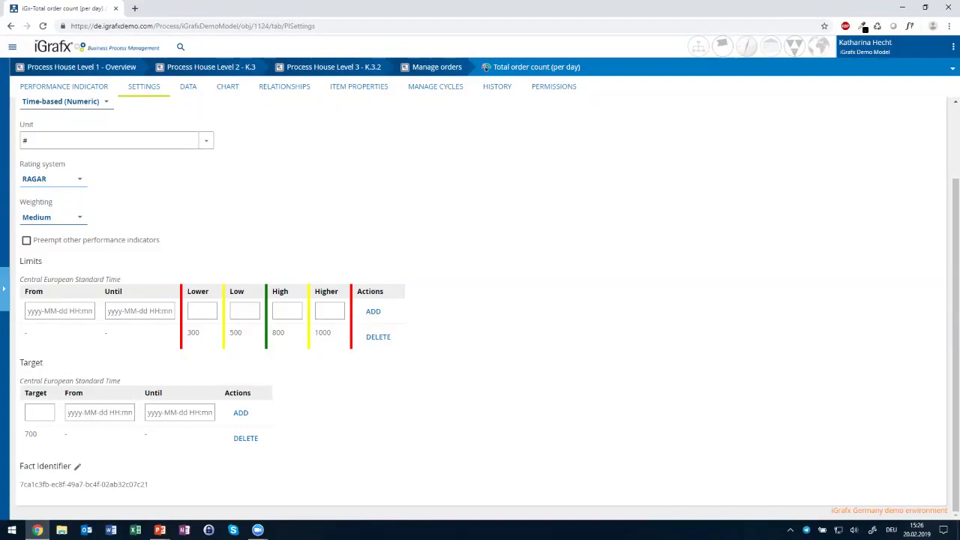
Add a data point dated 2019-02-20 with the value 750 to the Total order count (per day) indicator.
click(188, 86)
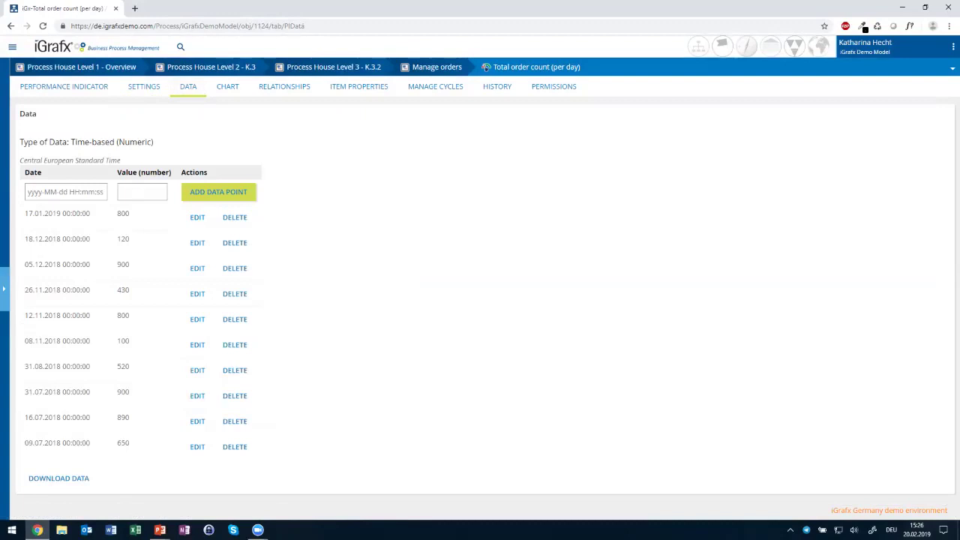
click(66, 192)
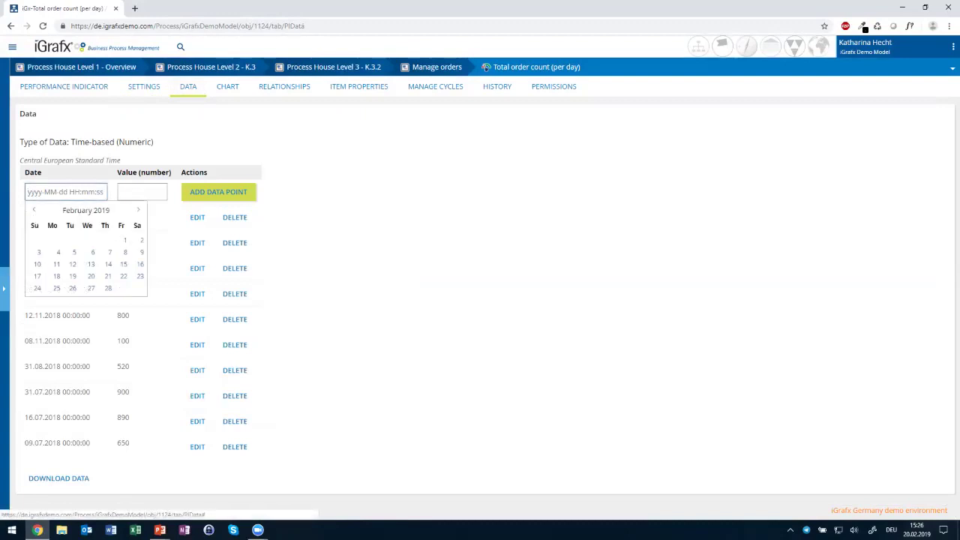
click(91, 276)
click(139, 192)
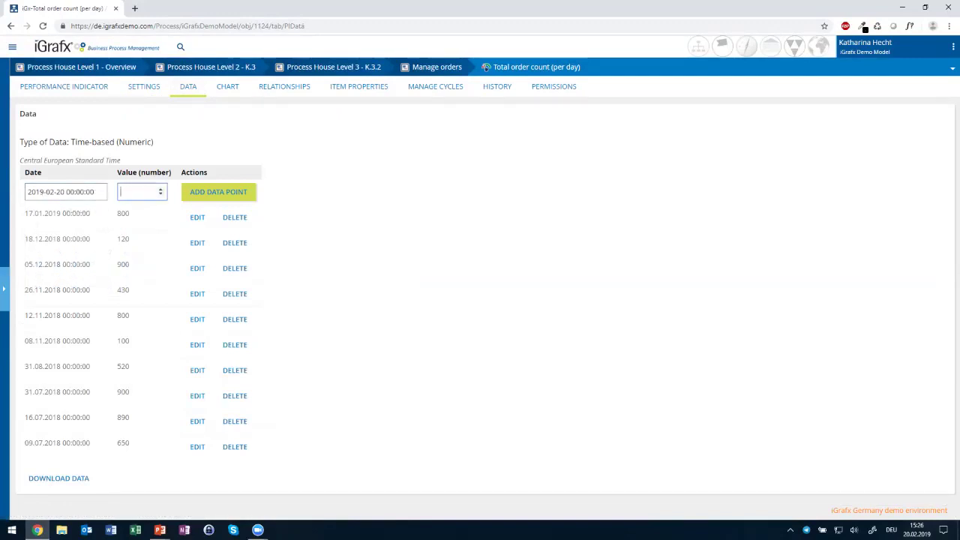
text(750)
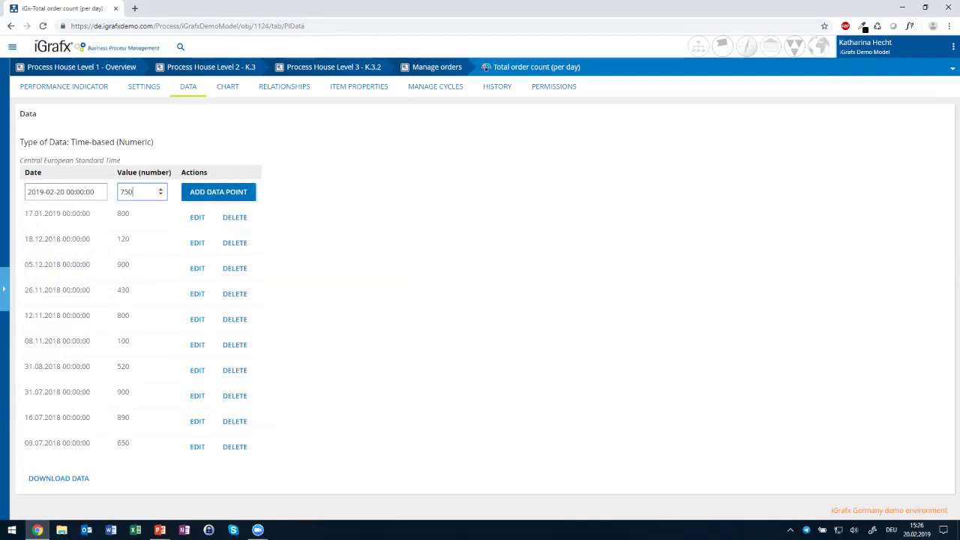
key(Return)
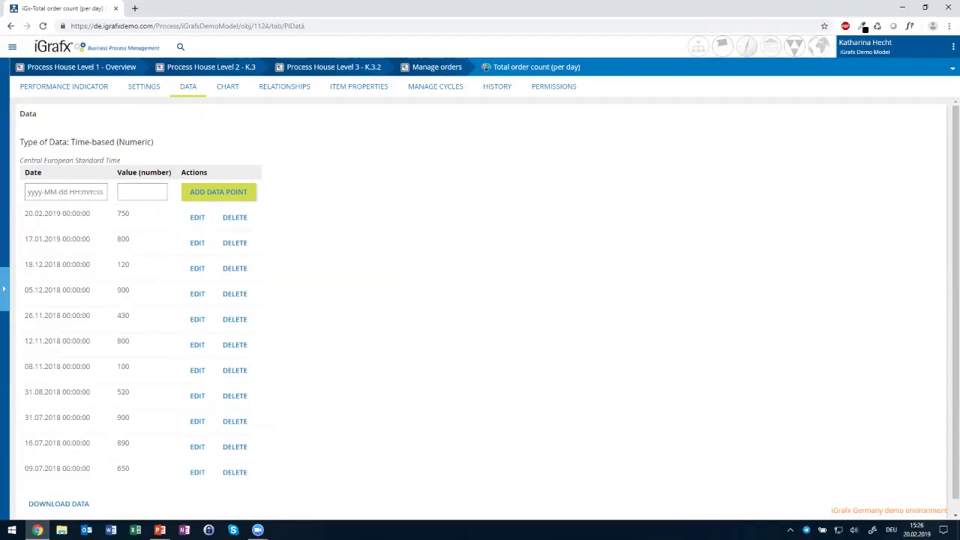
View the indicator's chart over one month, three months and six months, and return to the full time range.
click(228, 86)
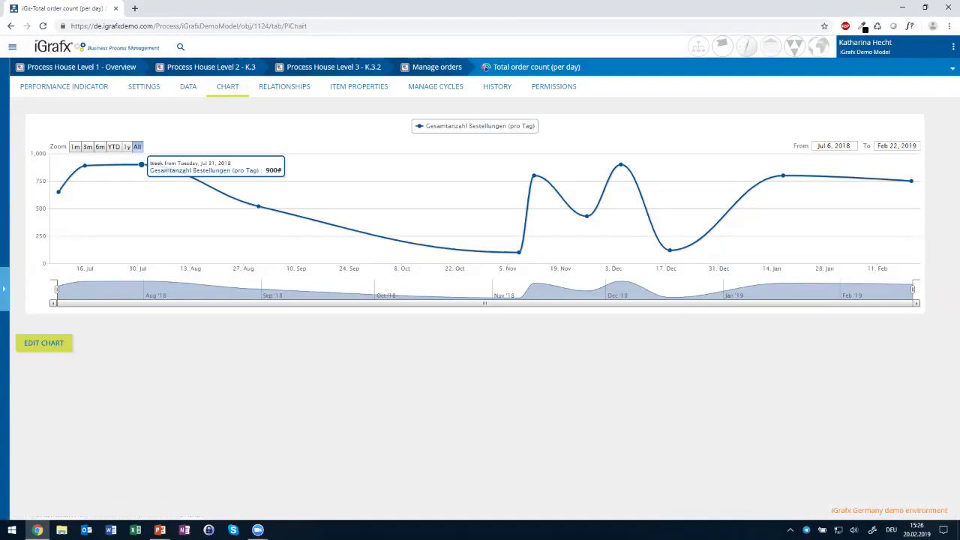
click(75, 146)
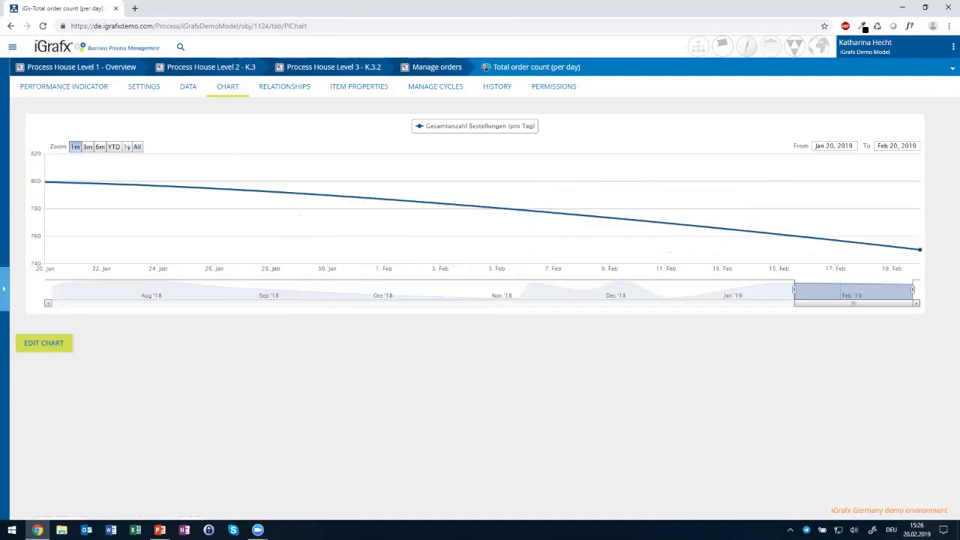
click(87, 146)
click(99, 146)
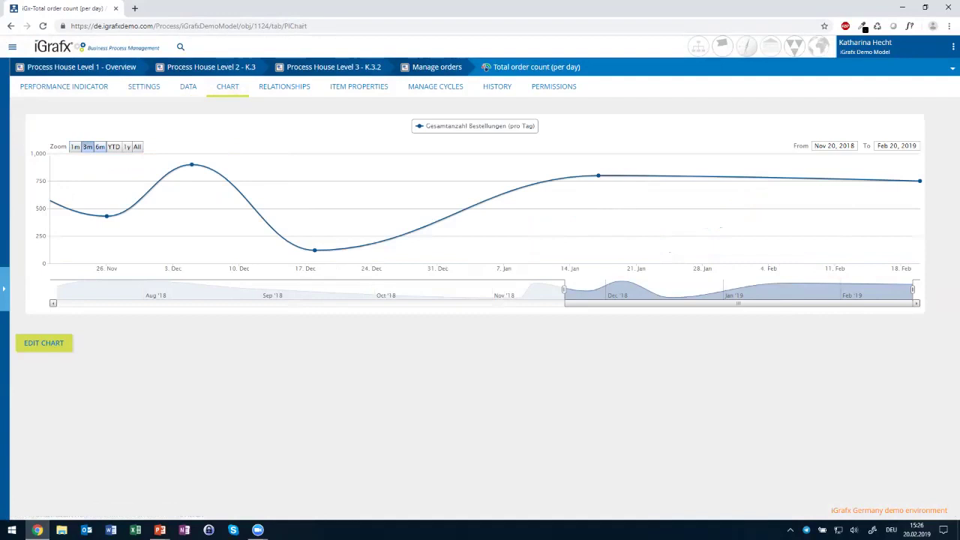
click(137, 146)
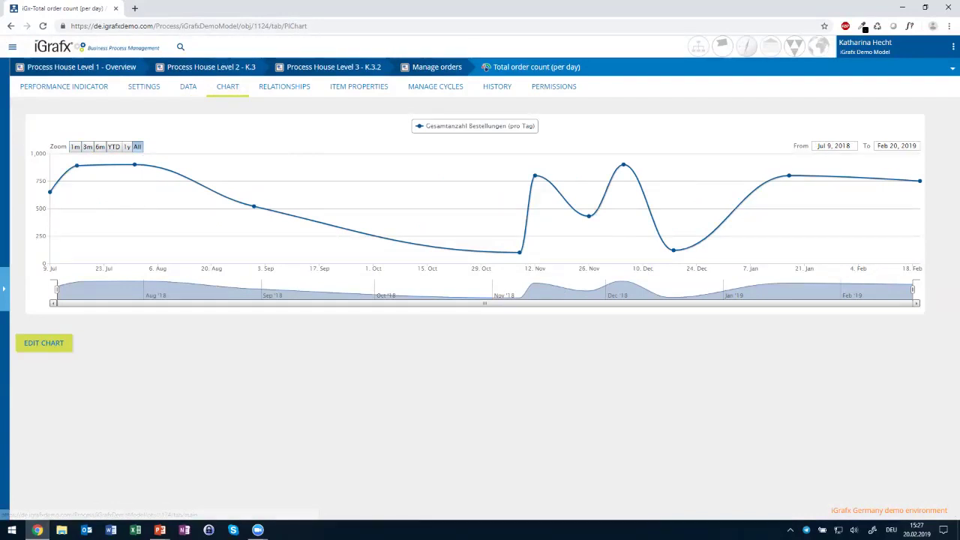
Compare the indicator's current and previous performance values and trend on its overview with the curve in its chart.
click(63, 86)
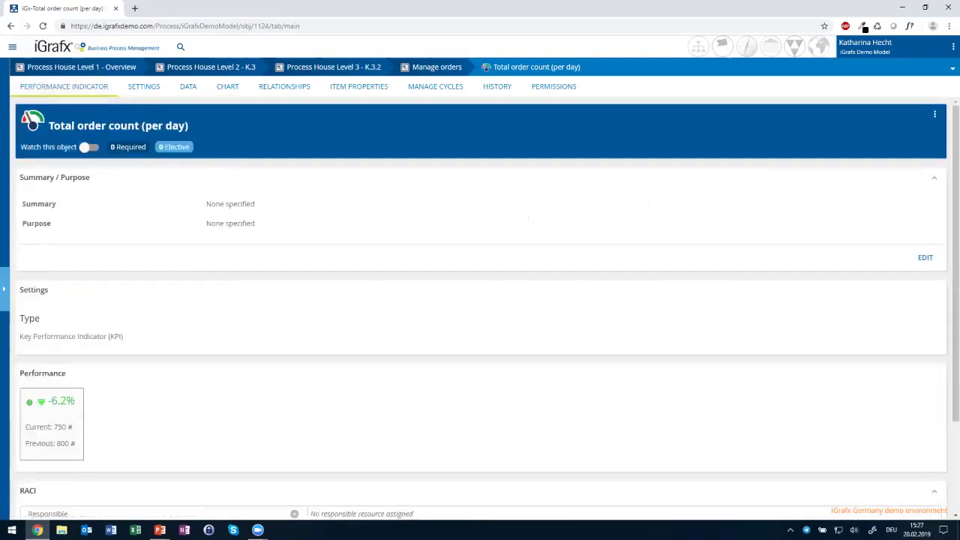
mouse_move(30, 402)
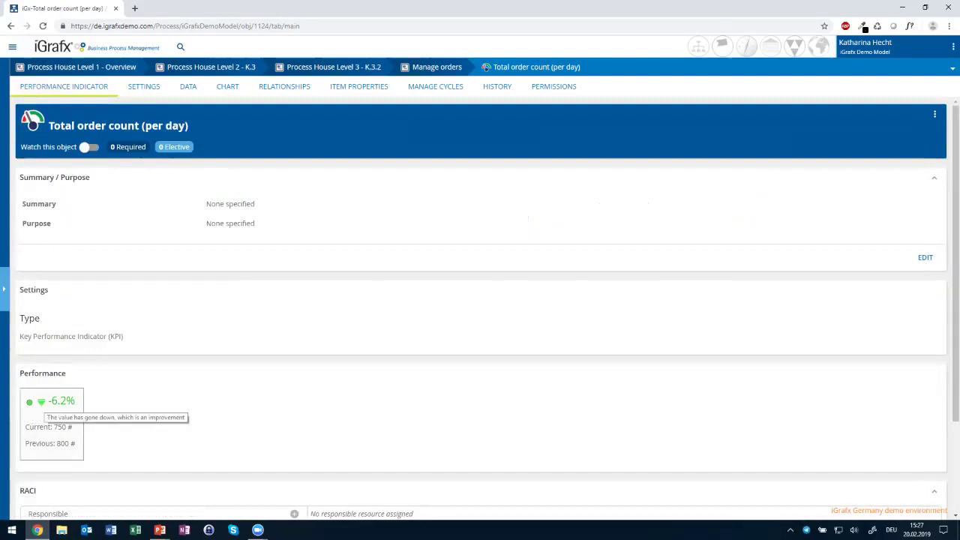
drag(48, 401, 75, 401)
click(75, 401)
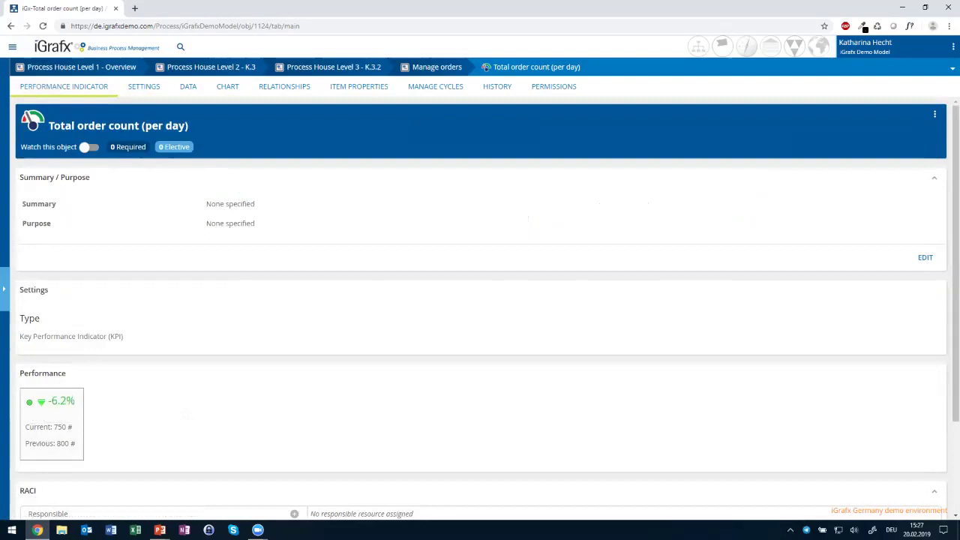
drag(55, 443, 73, 426)
click(75, 443)
click(75, 427)
click(227, 86)
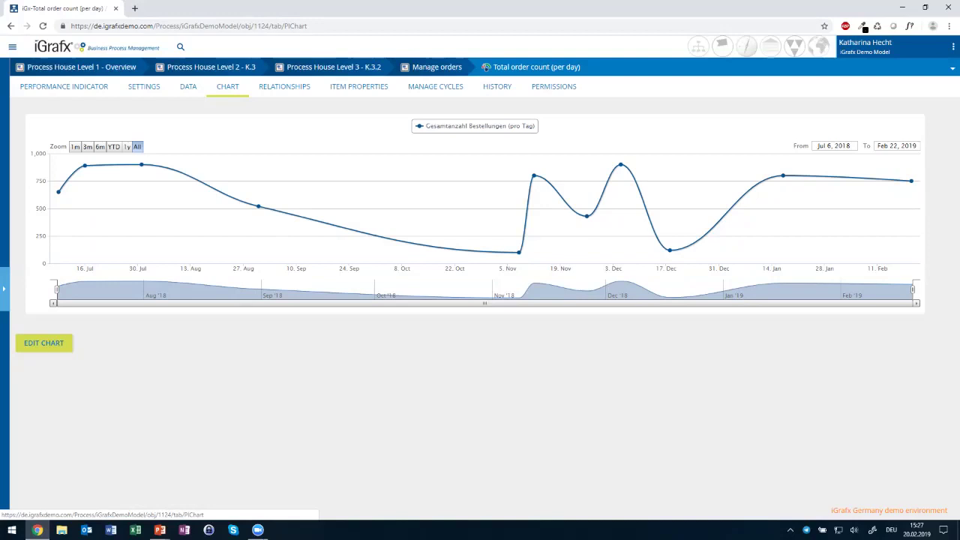
click(64, 86)
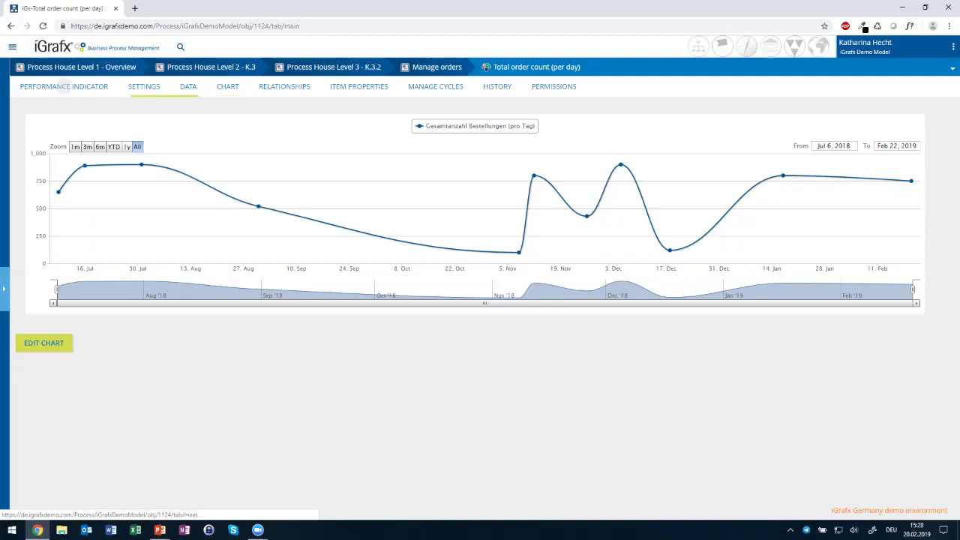
Collapse the process branches in the model tree and open the Customer satisfaction dashboard.
click(4, 289)
scroll(153, 403, up, 3)
scroll(153, 403, up, 2)
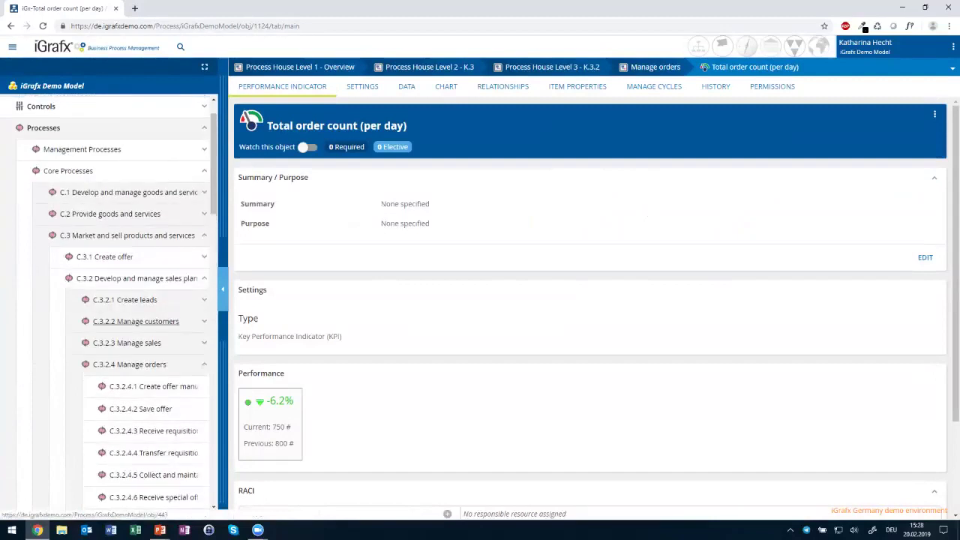
click(204, 170)
click(204, 128)
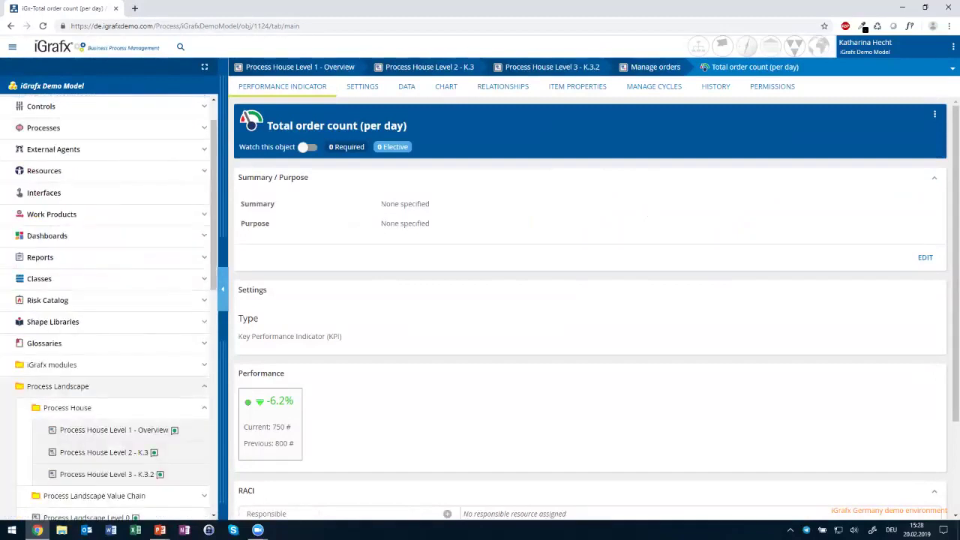
click(204, 236)
click(78, 257)
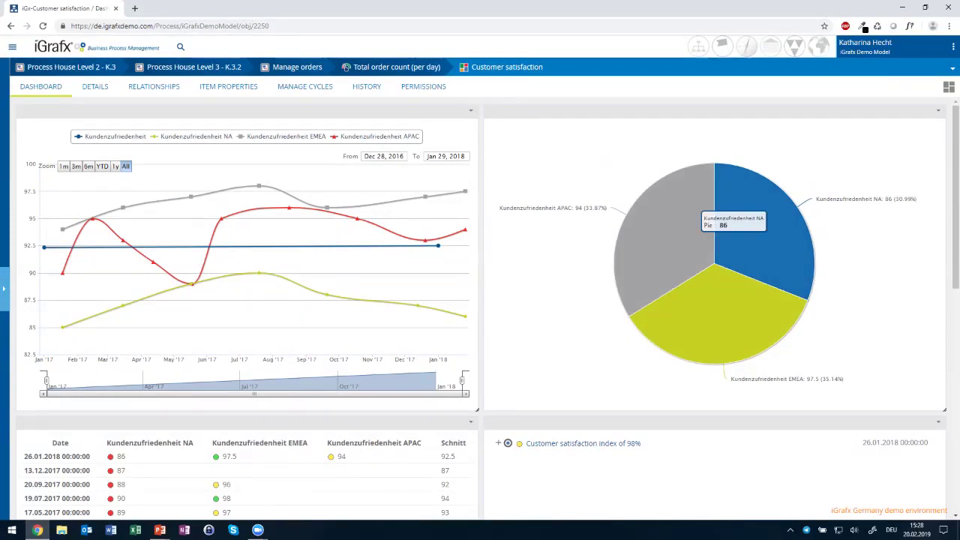
Expand the customer satisfaction index of 98% in the dashboard's performance tree and view the chart for Kundenzufriedenheit NA.
scroll(480, 307, down, 3)
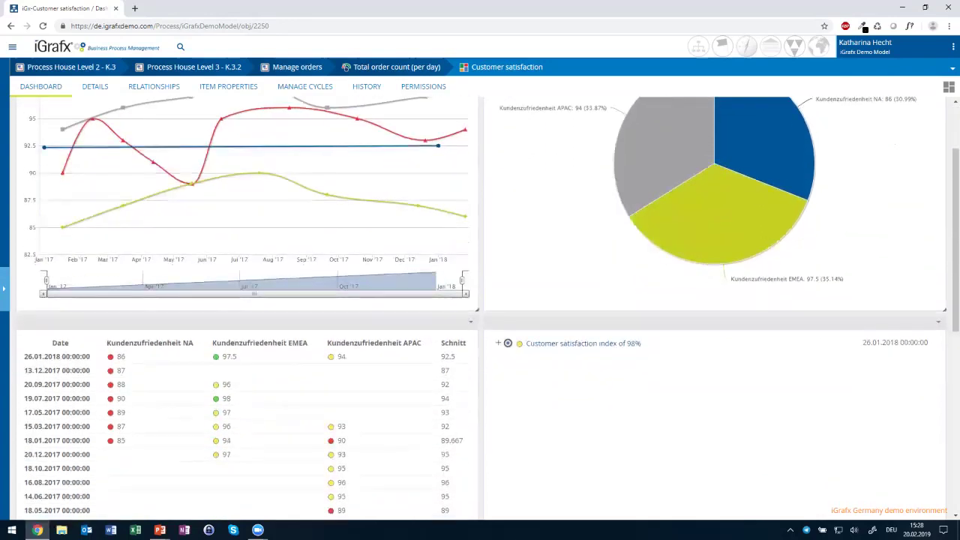
click(498, 342)
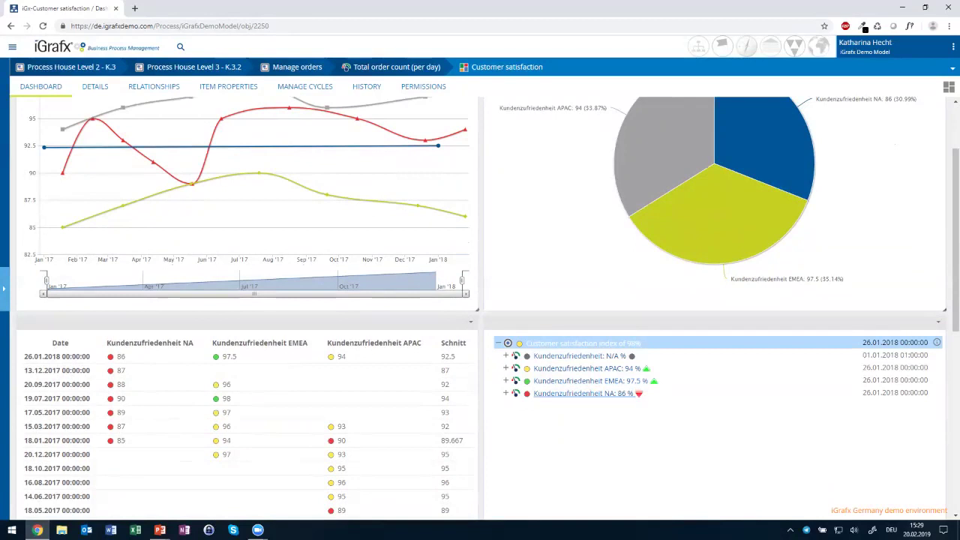
click(497, 343)
click(577, 393)
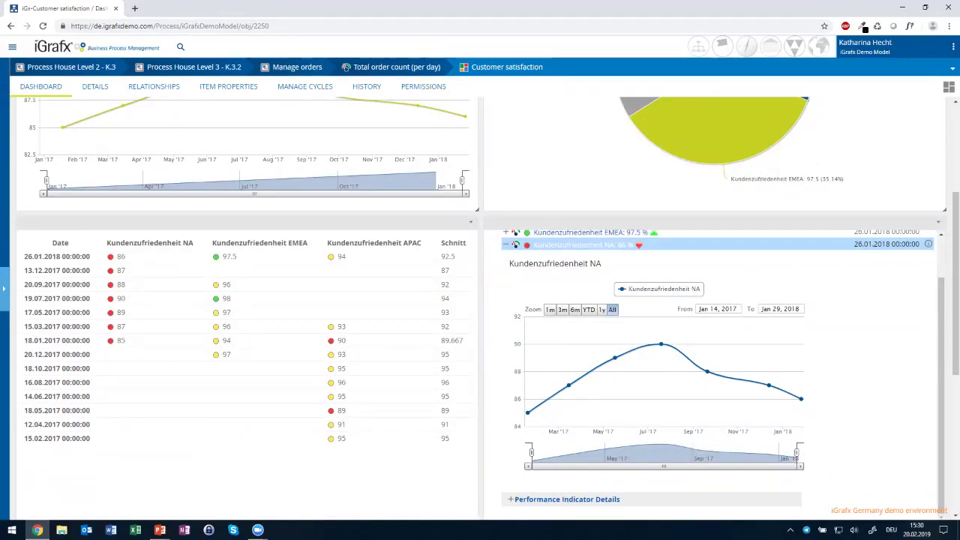
Add a Performance Tree gadget in the first free slot below the existing dashboard gadgets and open its configuration.
scroll(864, 49, down, 4)
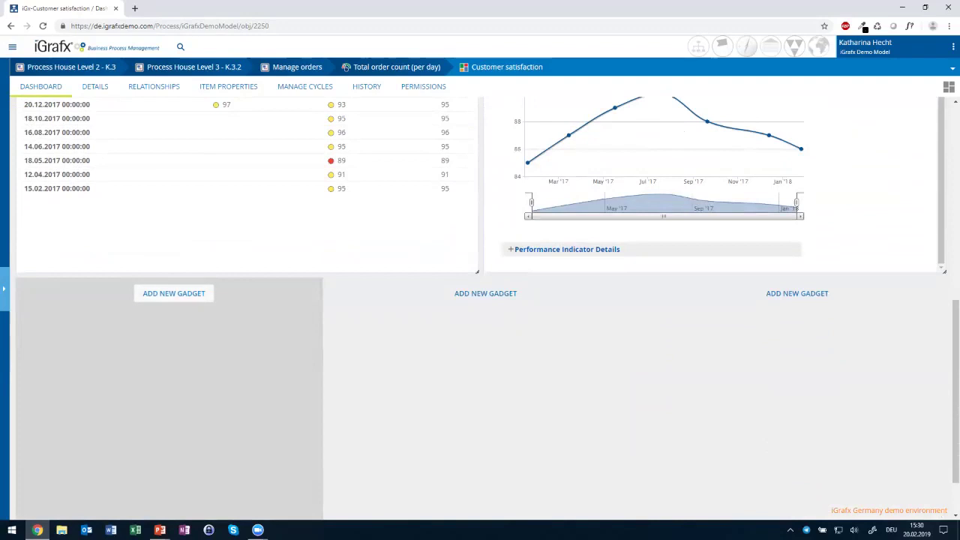
click(173, 293)
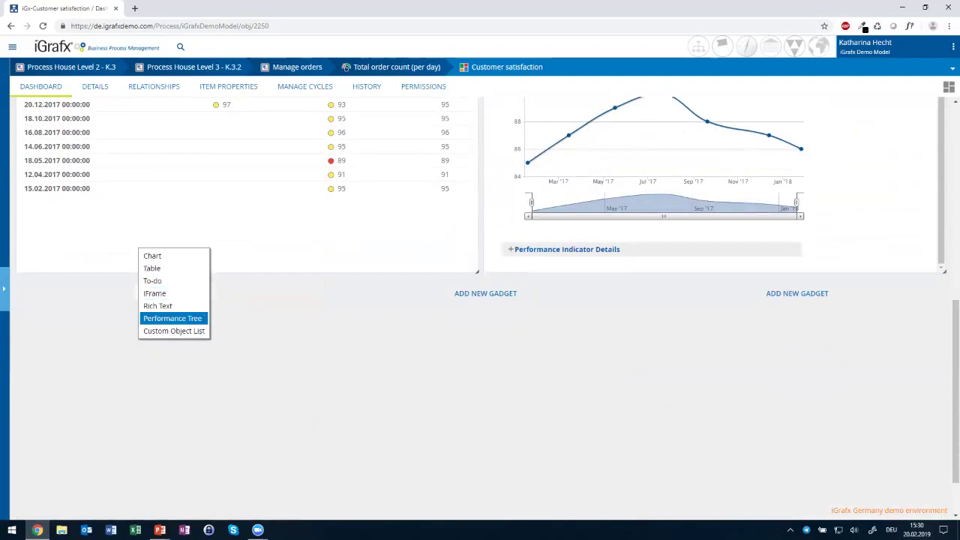
click(173, 318)
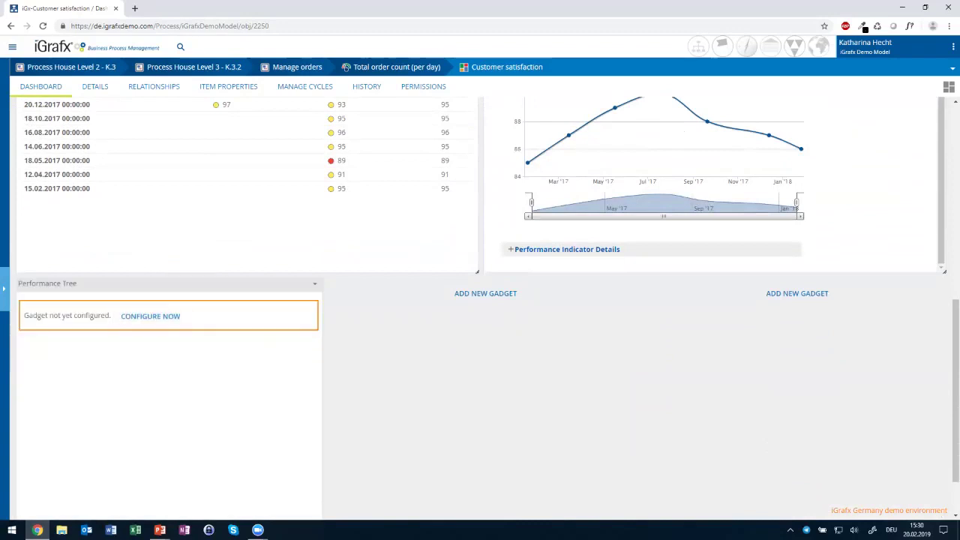
click(174, 315)
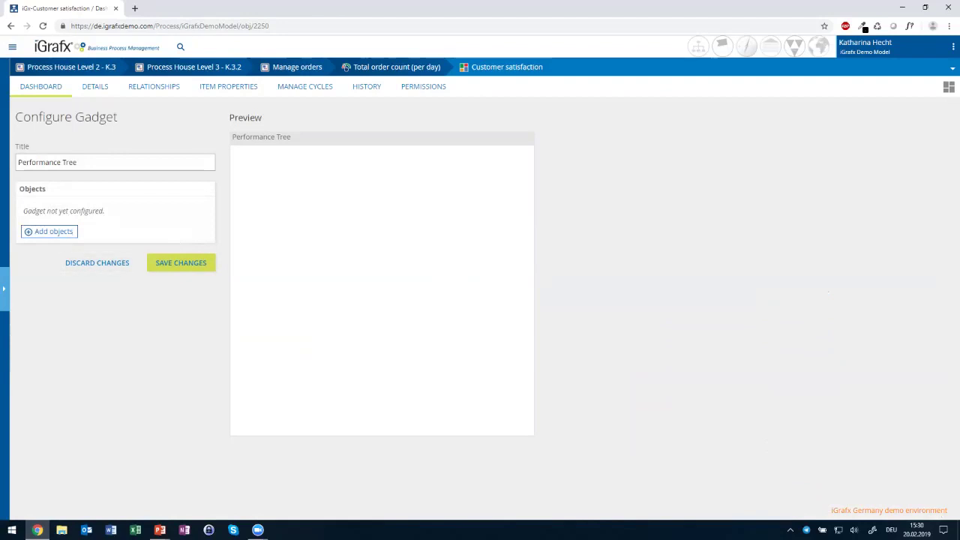
Discard the new gadget's configuration and remove the unconfigured Performance Tree gadget from the dashboard.
click(97, 263)
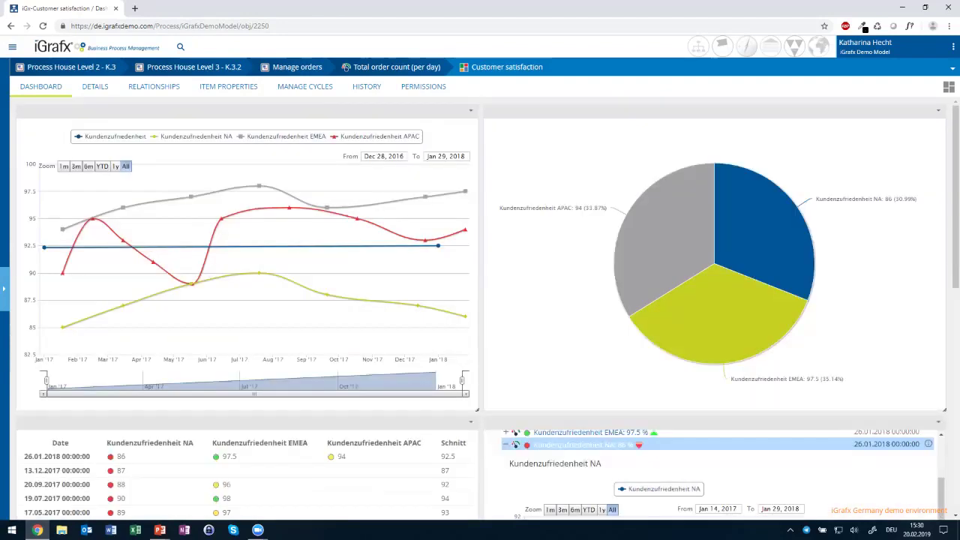
scroll(96, 263, down, 2)
scroll(480, 300, down, 3)
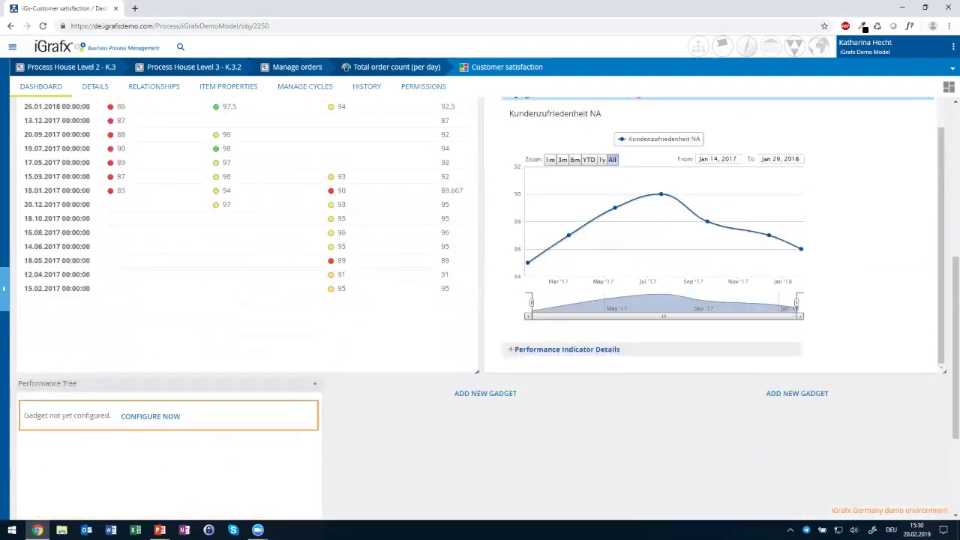
click(314, 383)
click(293, 410)
click(523, 302)
scroll(523, 302, up, 3)
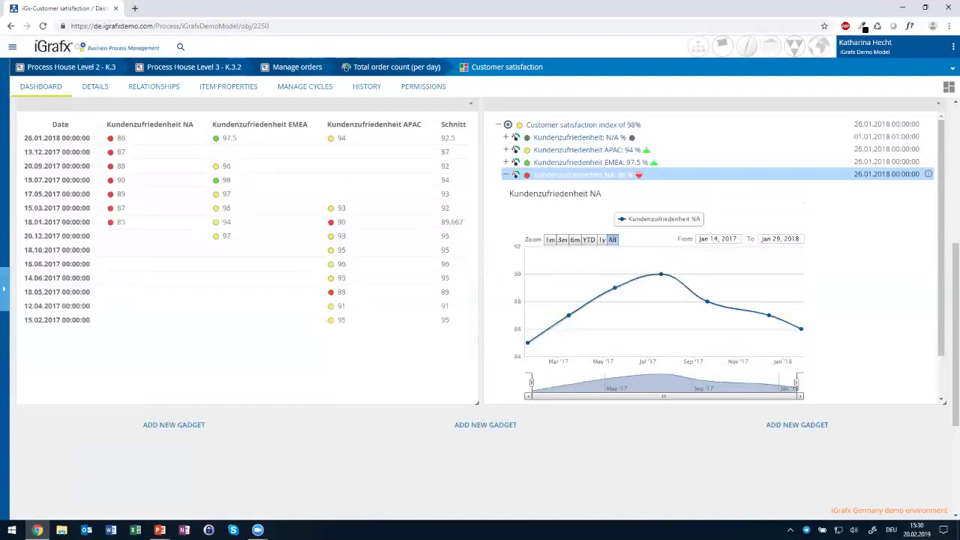
scroll(480, 299, up, 2)
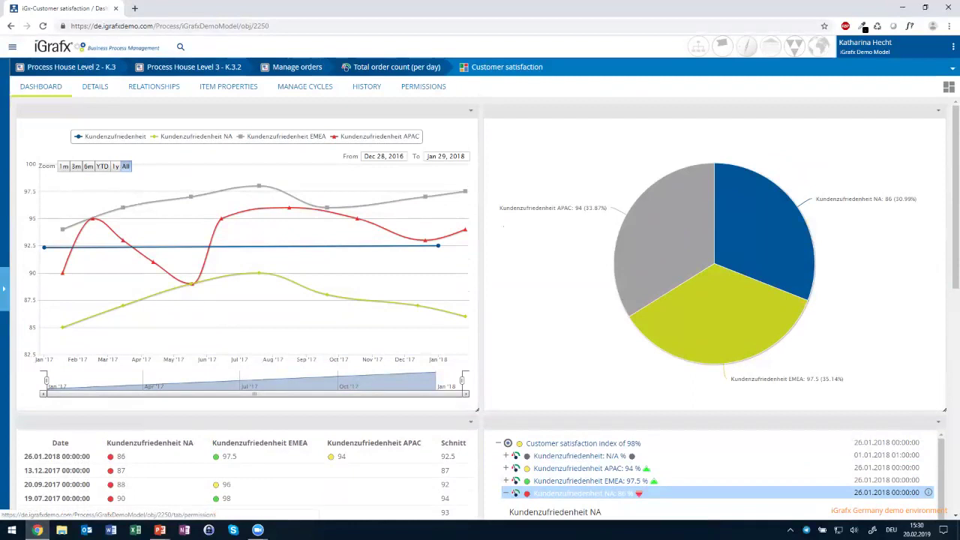
Look up a user's effective permissions on the Customer satisfaction dashboard by selecting the user's name.
click(423, 86)
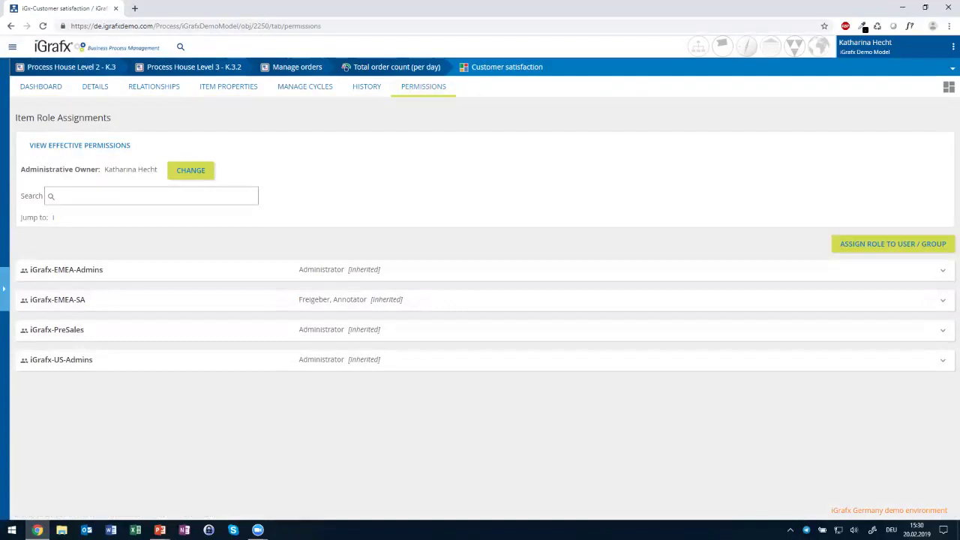
click(80, 144)
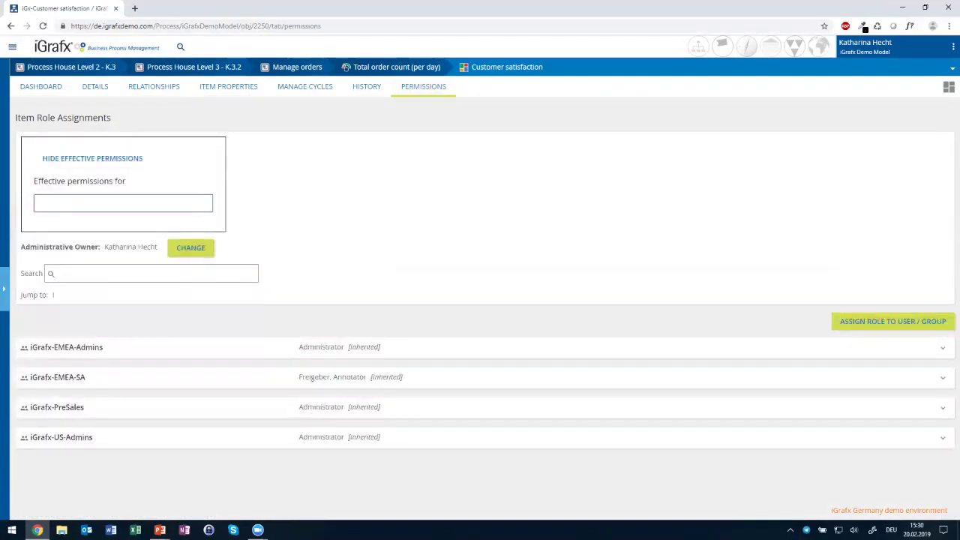
text(kathr)
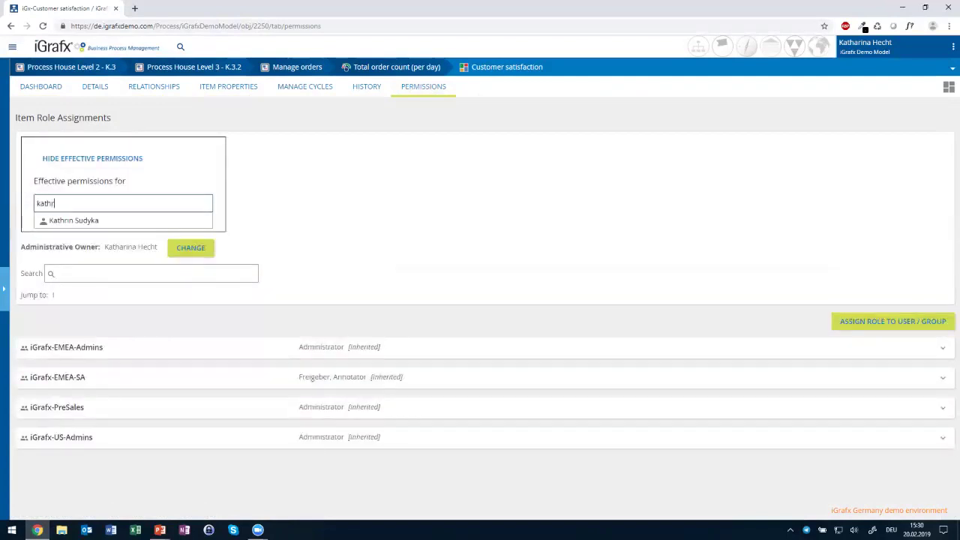
key(Down)
key(Return)
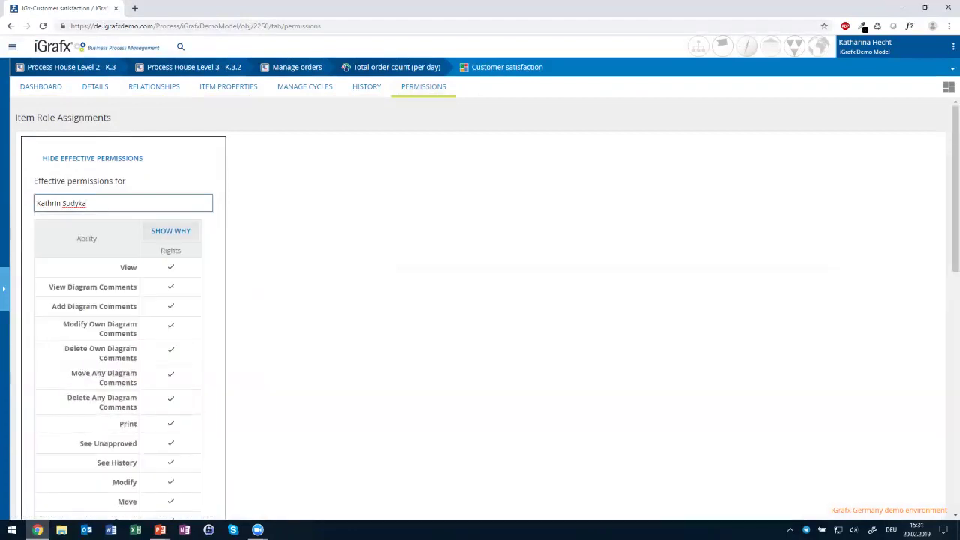
Examine which role assignments grant each of the user's abilities, hide the effective permissions and return to the dashboard view.
click(170, 230)
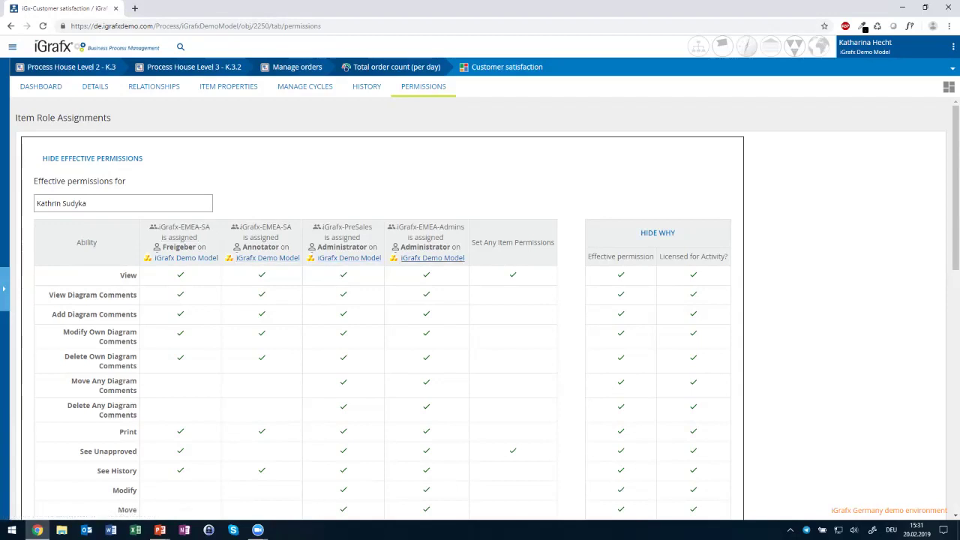
scroll(300, 326, down, 1)
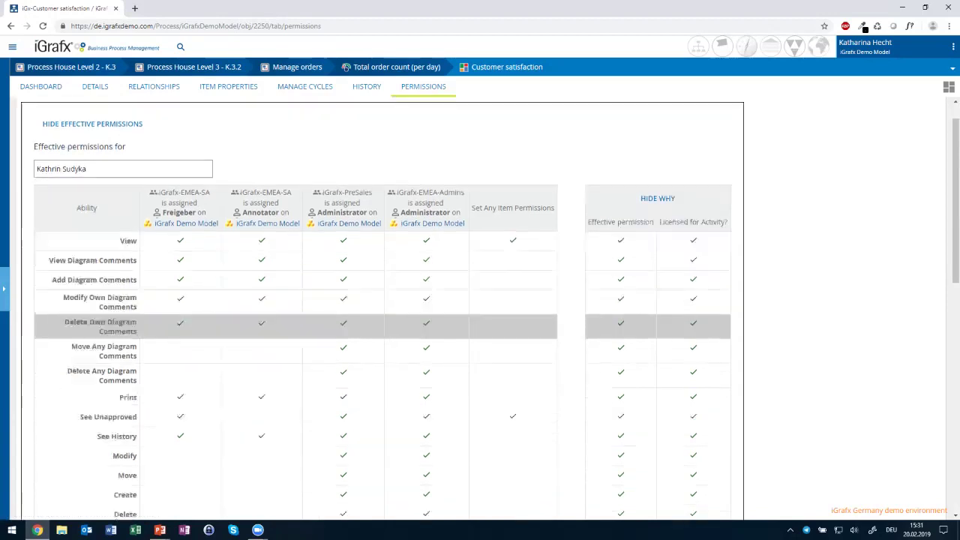
scroll(299, 323, down, 3)
scroll(300, 319, up, 4)
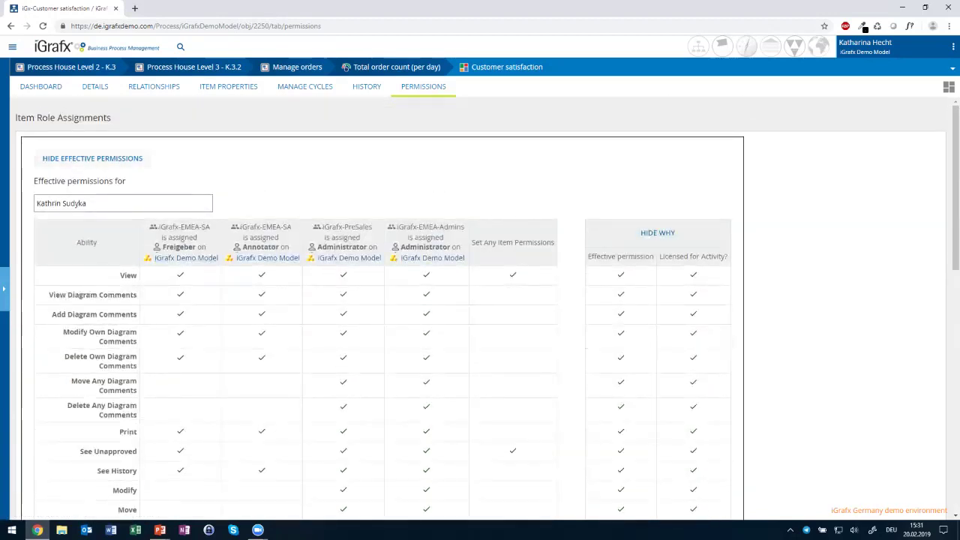
click(92, 158)
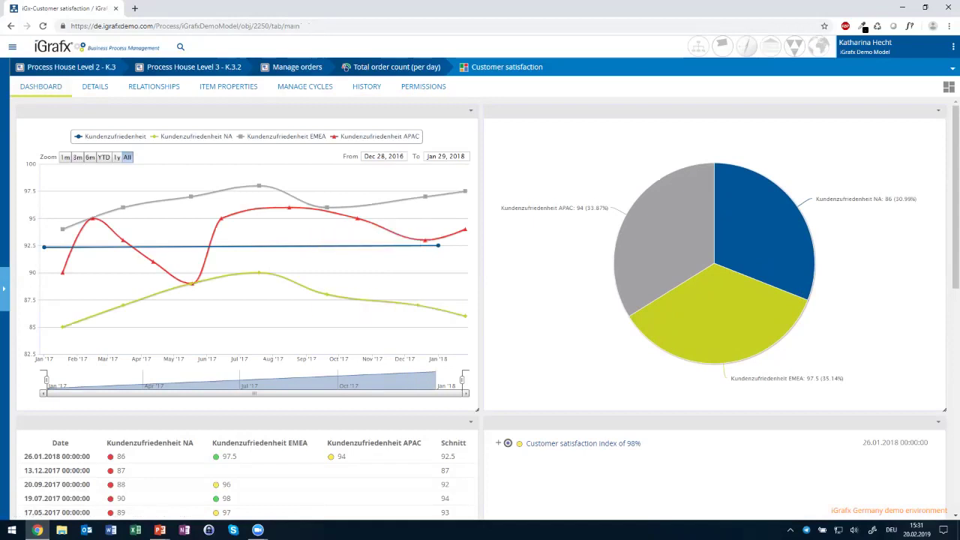
click(598, 230)
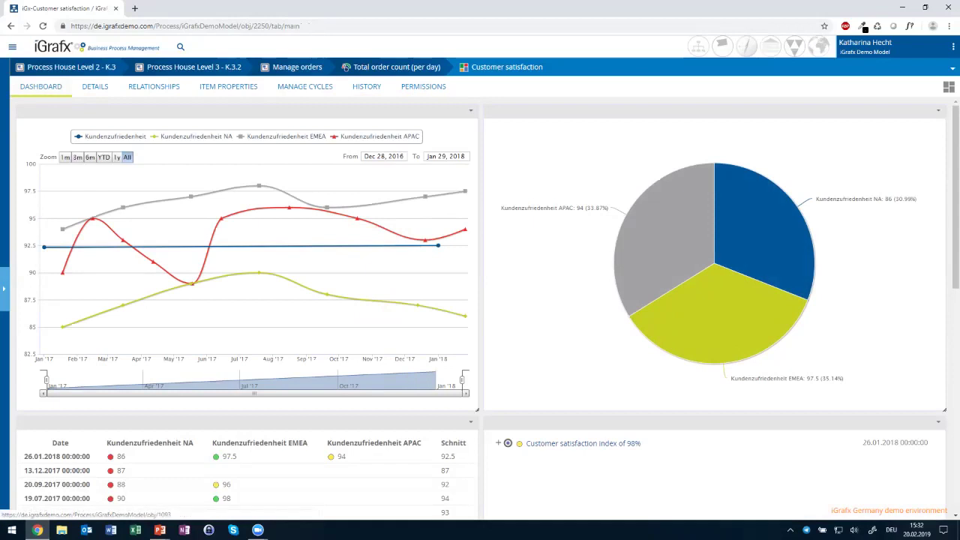